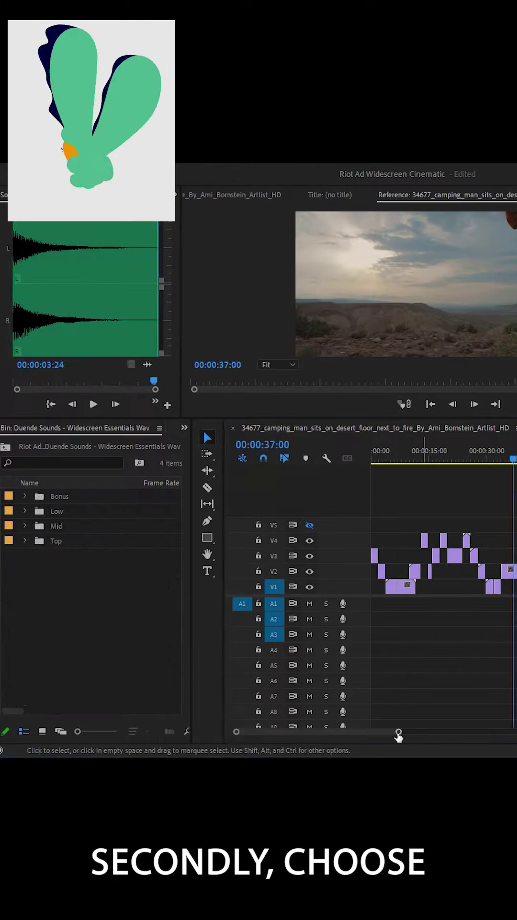
Rewind to the sequence start, play the sequence, and drop another sound clip onto A4.
left_click(403, 458)
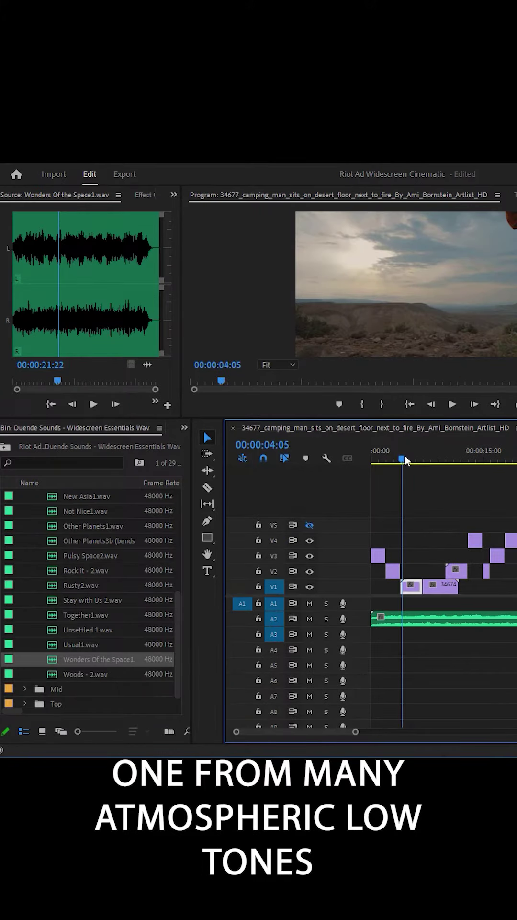
left_click_drag(387, 459, 374, 460)
key("space")
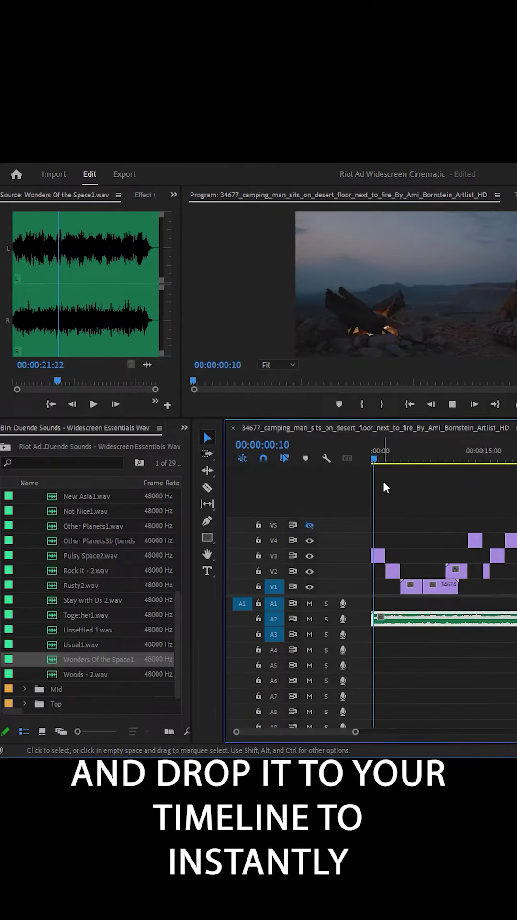
left_click_drag(92, 613, 398, 661)
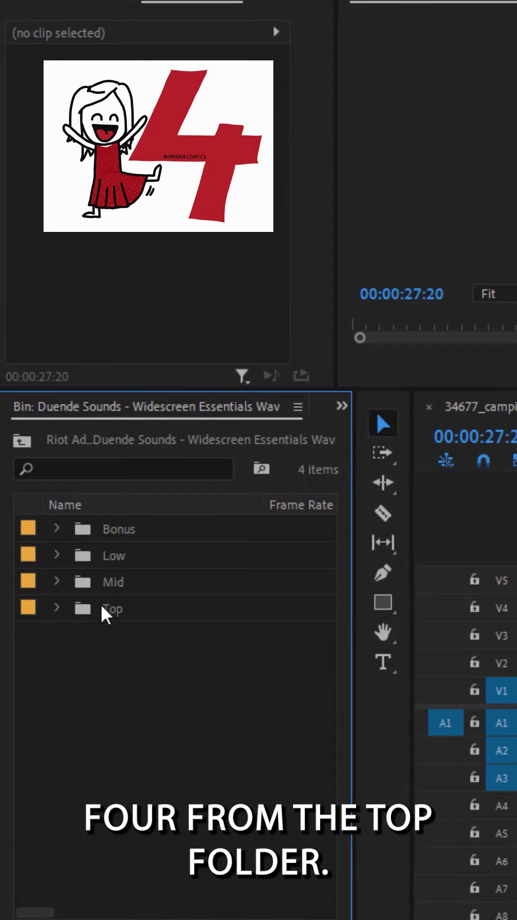
Expand the Top folder and load Meaningful - 1.wav into the Source Monitor.
left_click(55, 608)
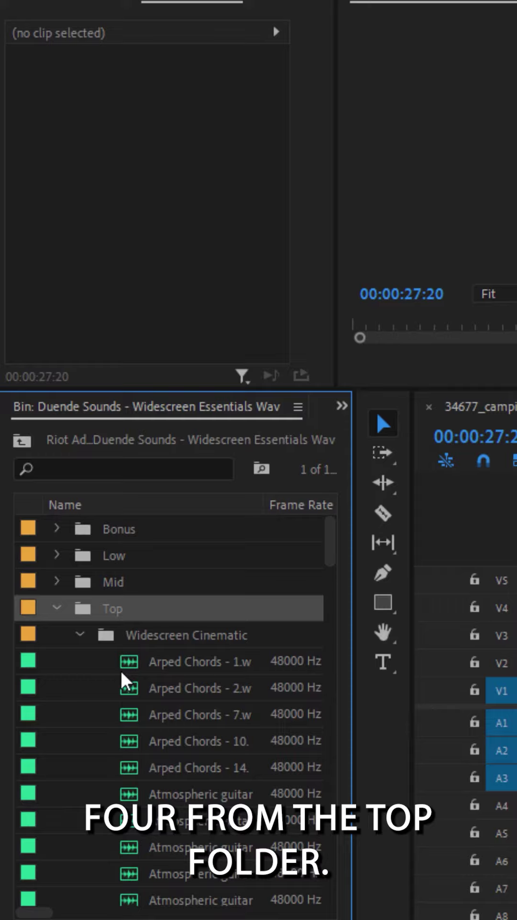
scroll(122, 671, "down", 5)
scroll(125, 672, "down", 2)
scroll(126, 672, "down", 5)
scroll(125, 672, "up", 2)
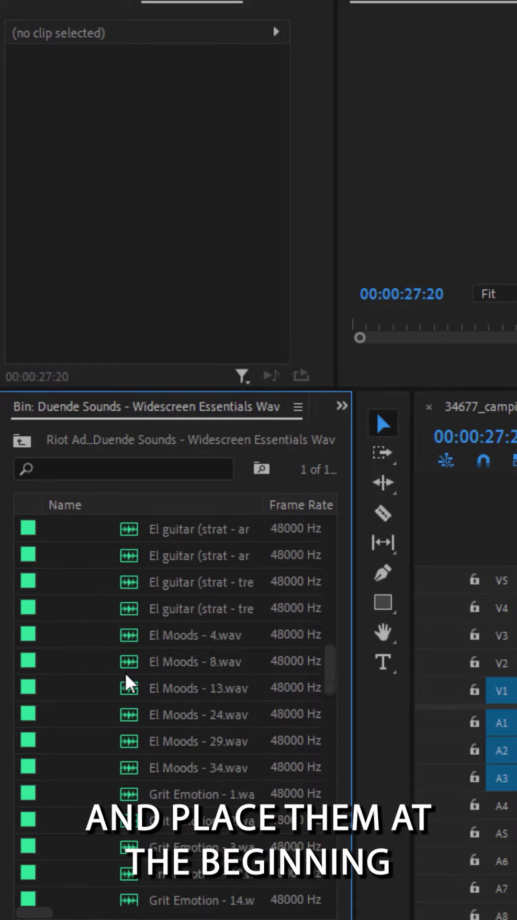
scroll(125, 672, "up", 3)
scroll(125, 672, "down", 4)
scroll(115, 647, "down", 5)
scroll(86, 611, "down", 2)
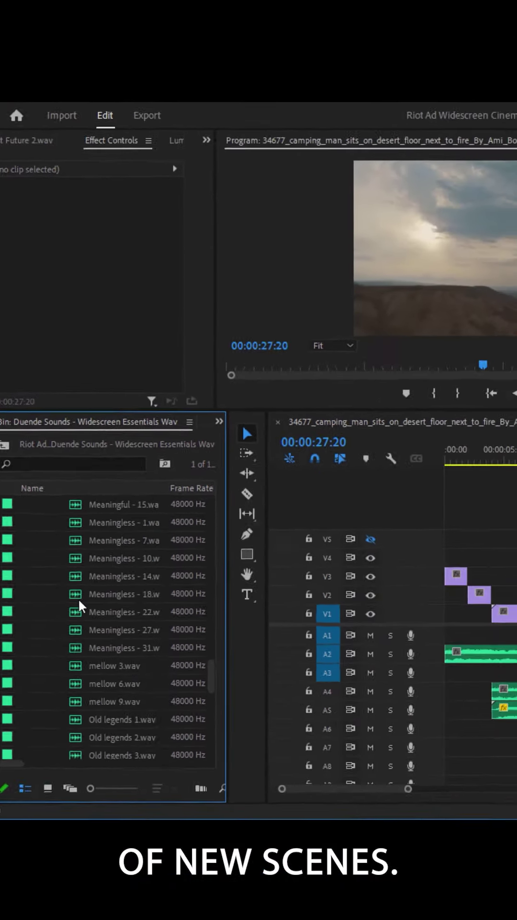
scroll(78, 599, "up", 5)
double_click(106, 504)
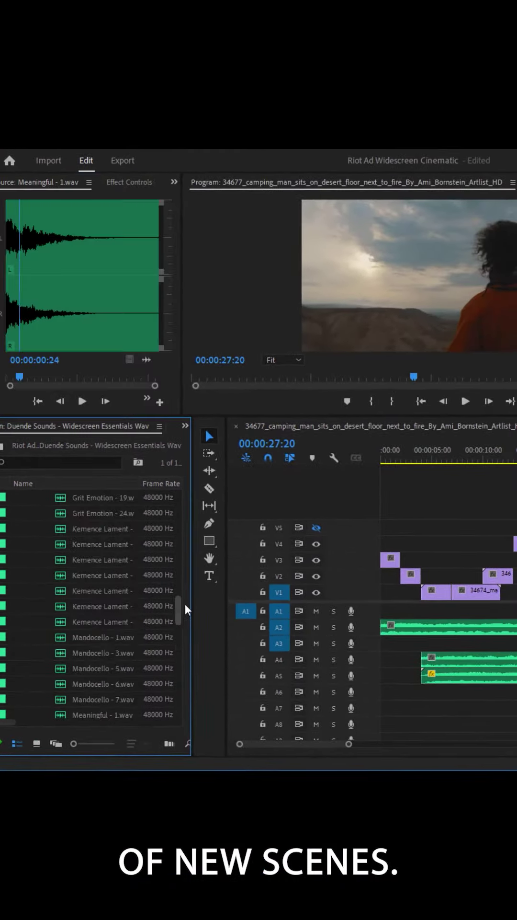